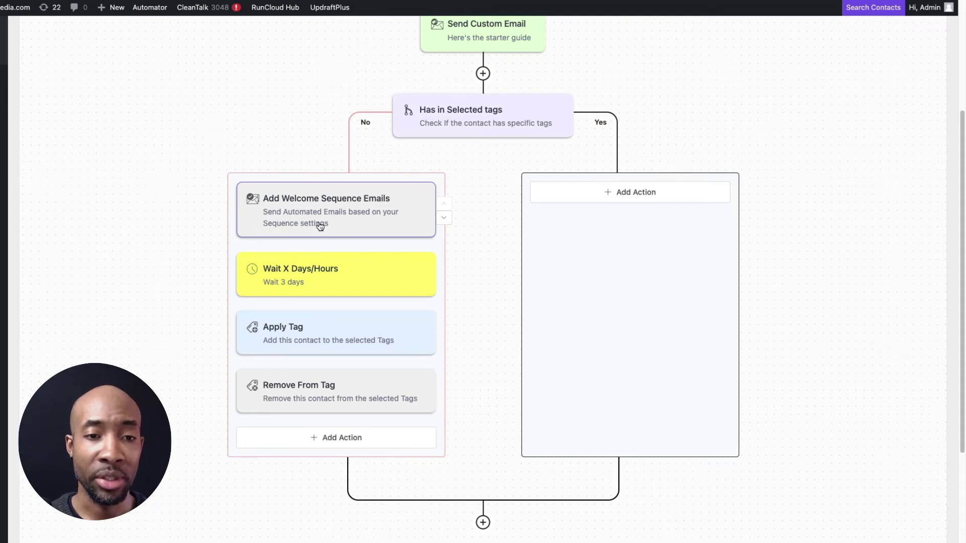
scroll(494, 82, "up", 1)
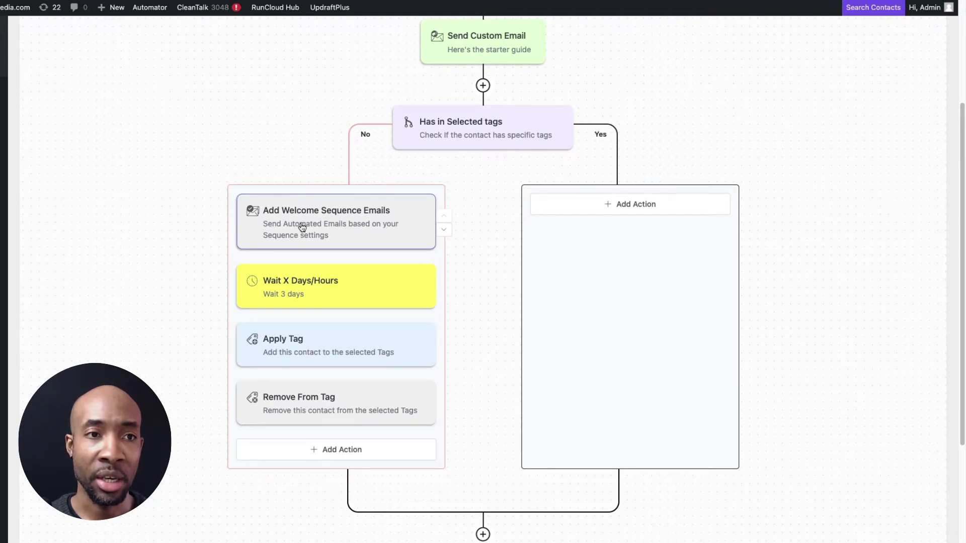
scroll(66, 178, "up", 5)
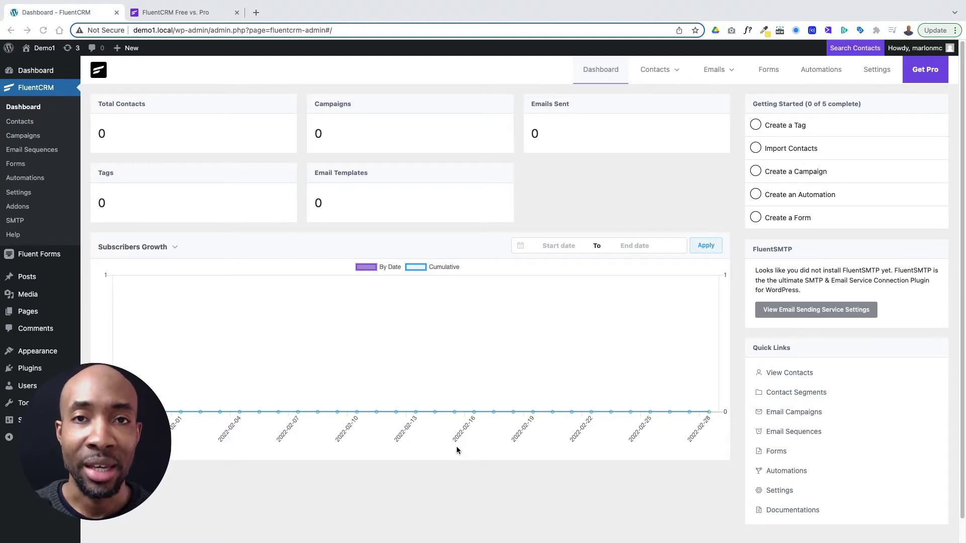
- Review the core features table comparing the Free and Pro versions in FluentCRM's comparison article
key("ctrl+Tab")
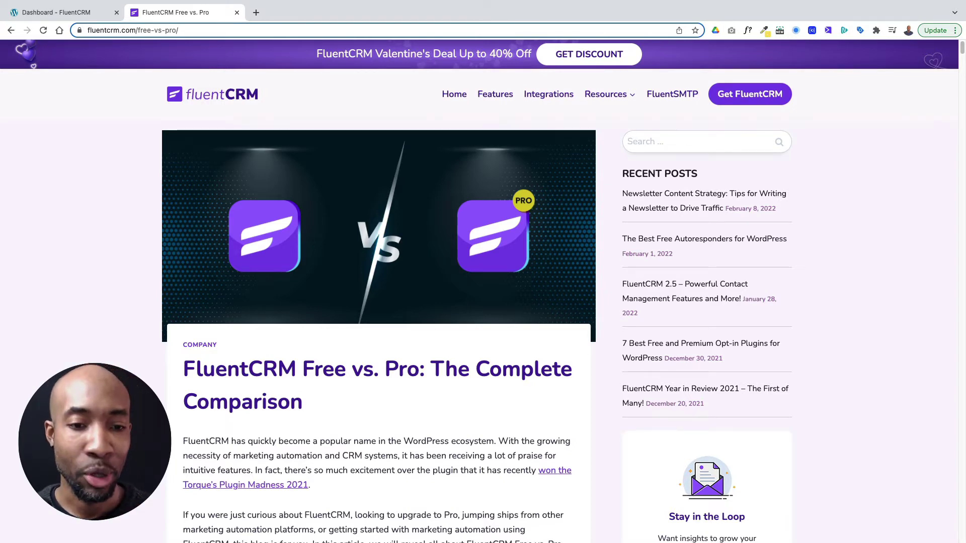
scroll(416, 181, "down", 5)
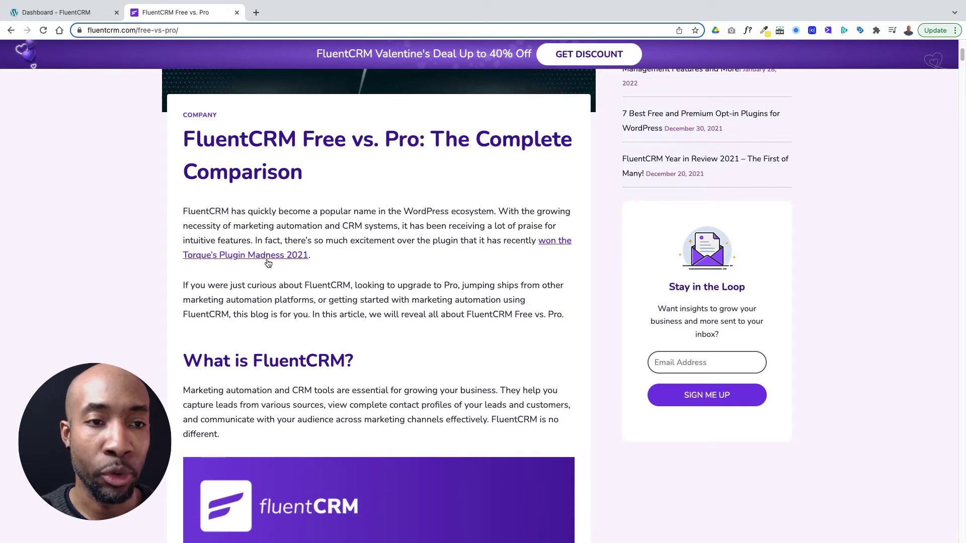
scroll(282, 271, "down", 4)
scroll(311, 285, "down", 15)
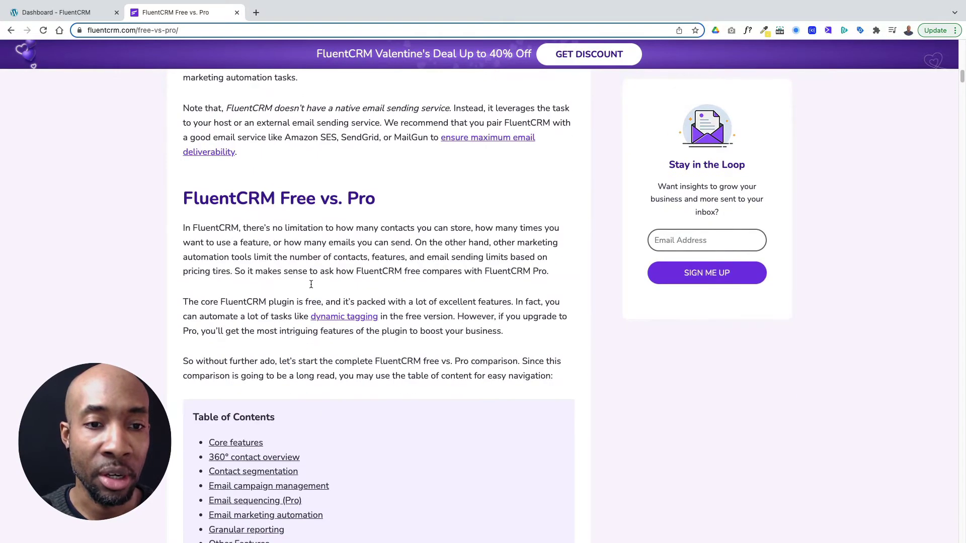
scroll(310, 284, "down", 2)
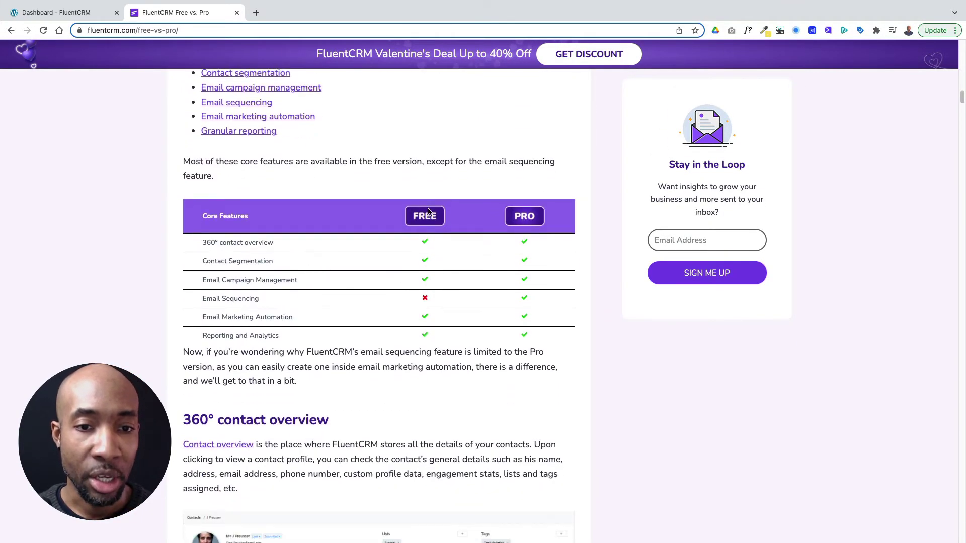
scroll(511, 302, "down", 3)
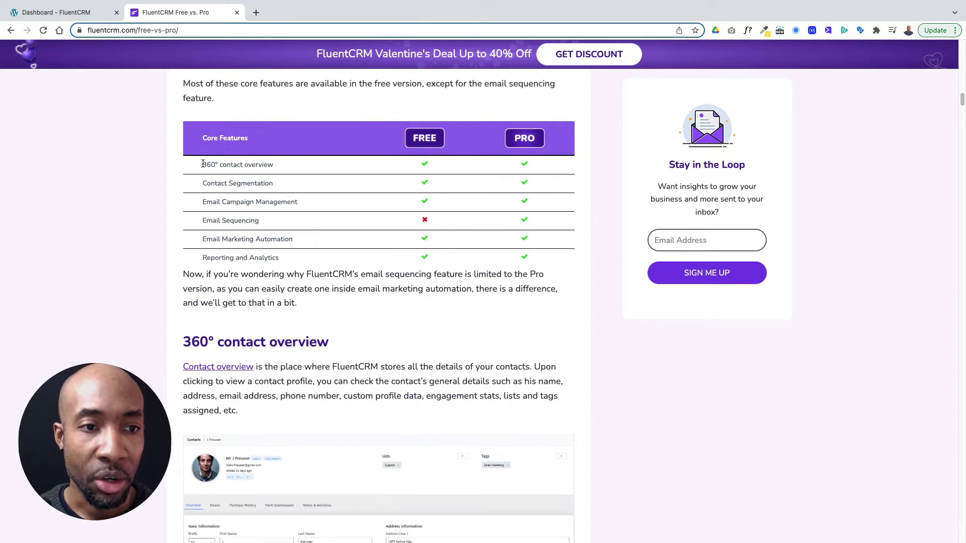
scroll(390, 274, "down", 2)
- Return to the WordPress dashboard and inspect the CRM and WordPress triggers offered for a new automation funnel, without creating one
key("ctrl+shift+Tab")
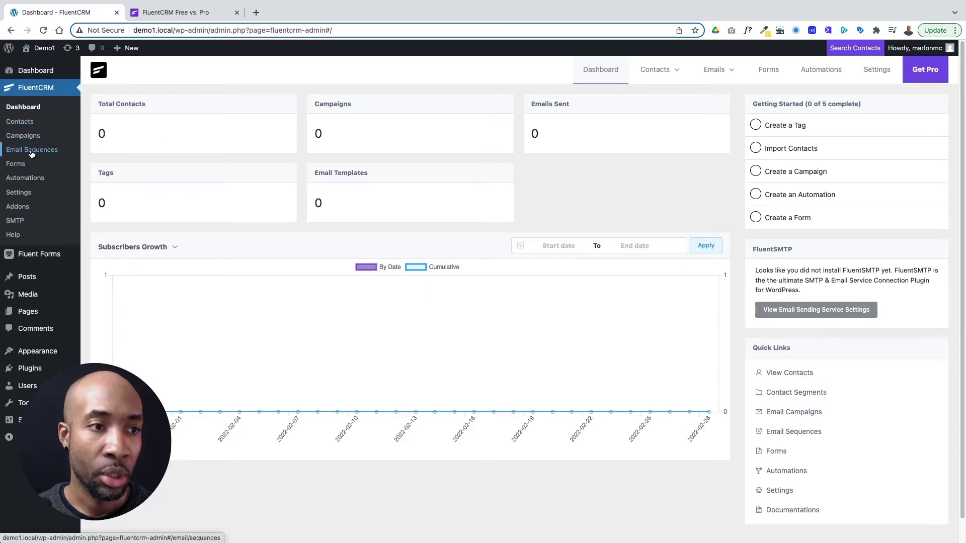
left_click(23, 179)
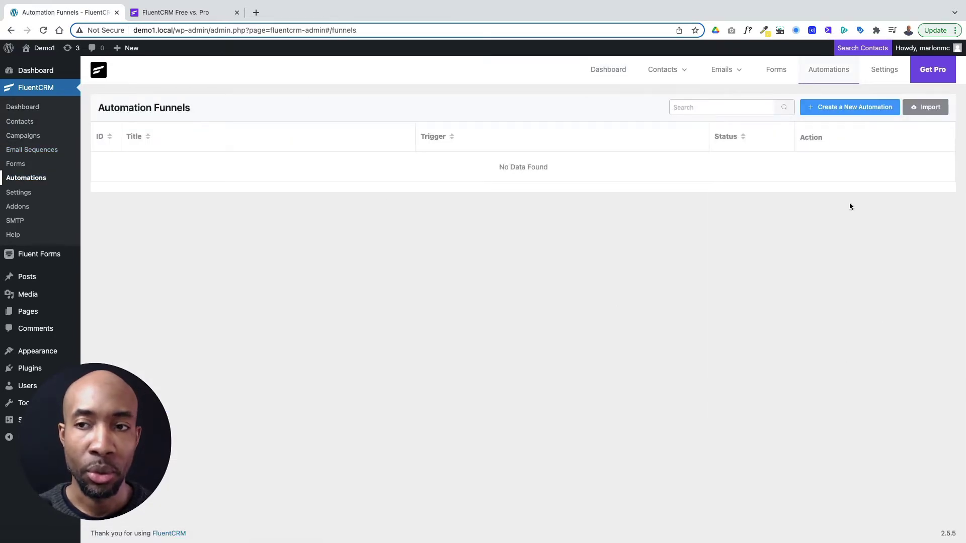
left_click(855, 108)
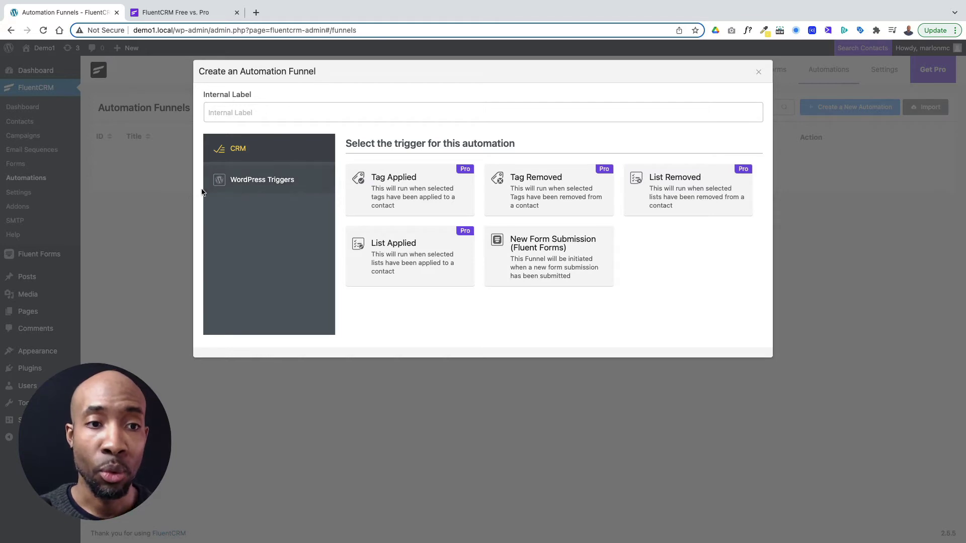
left_click(246, 188)
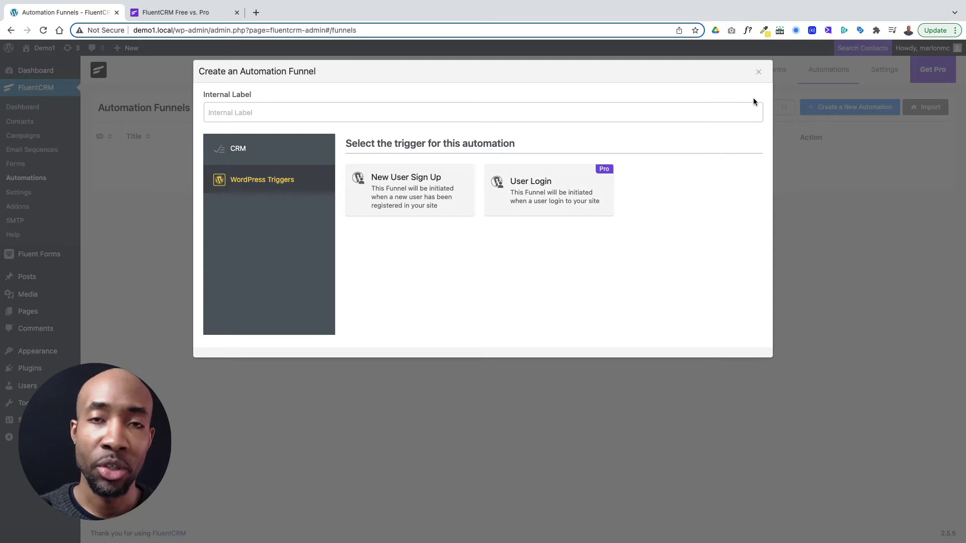
left_click(758, 74)
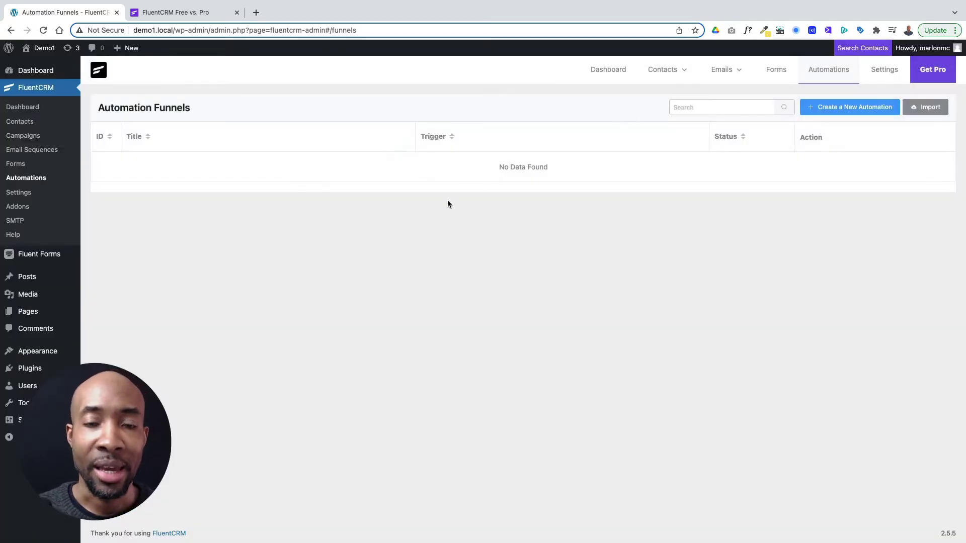
- Activate the installed FluentCRM Pro plugin
left_click(40, 371)
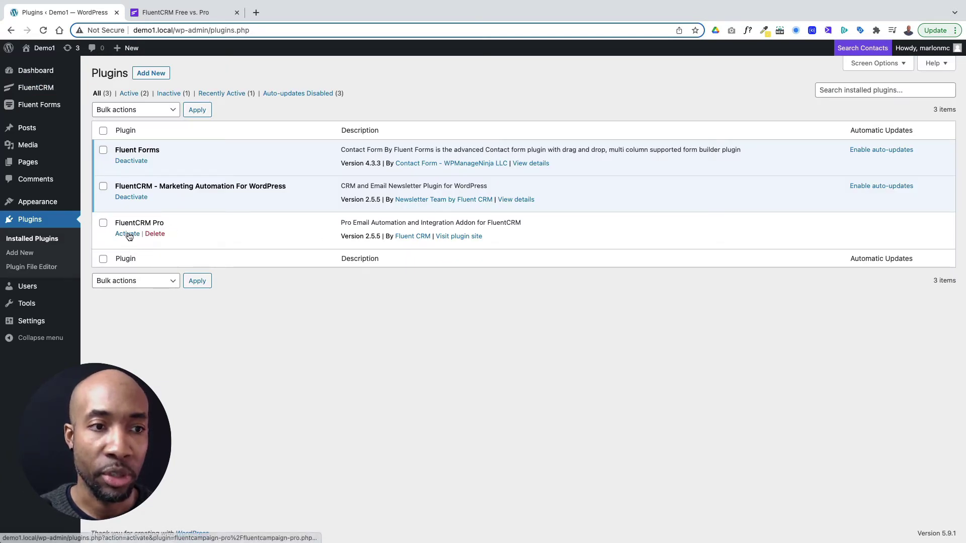
left_click(127, 235)
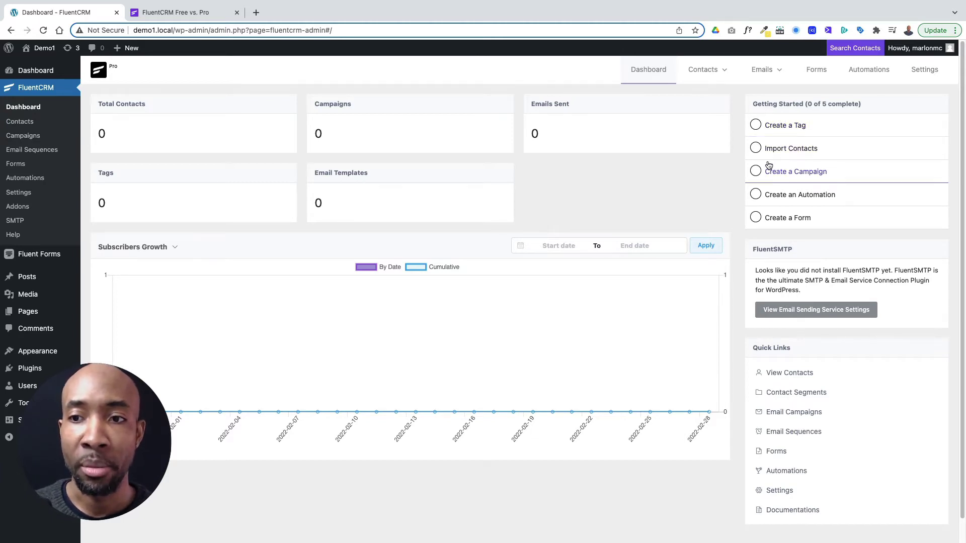
- Create a new contact list titled "Main" in FluentCRM
mouse_move(726, 72)
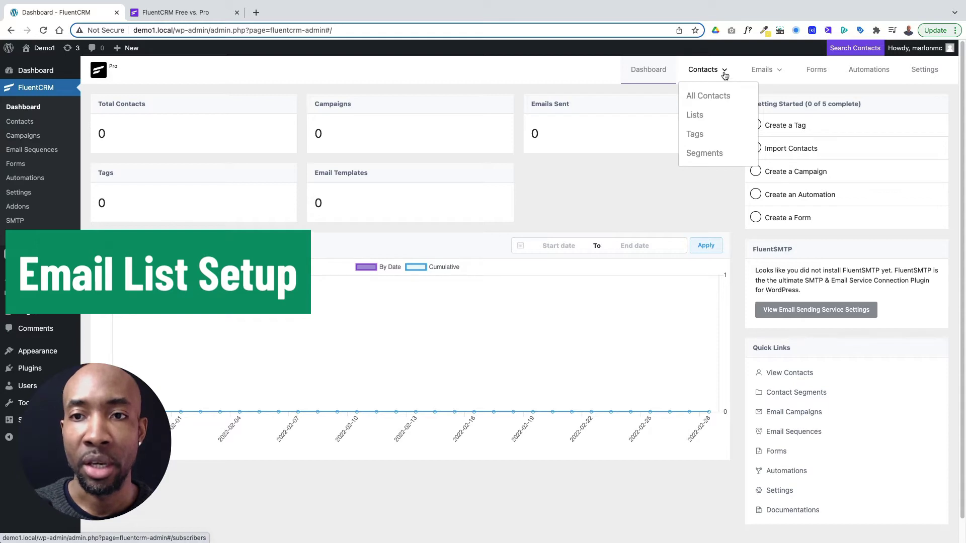
left_click(695, 116)
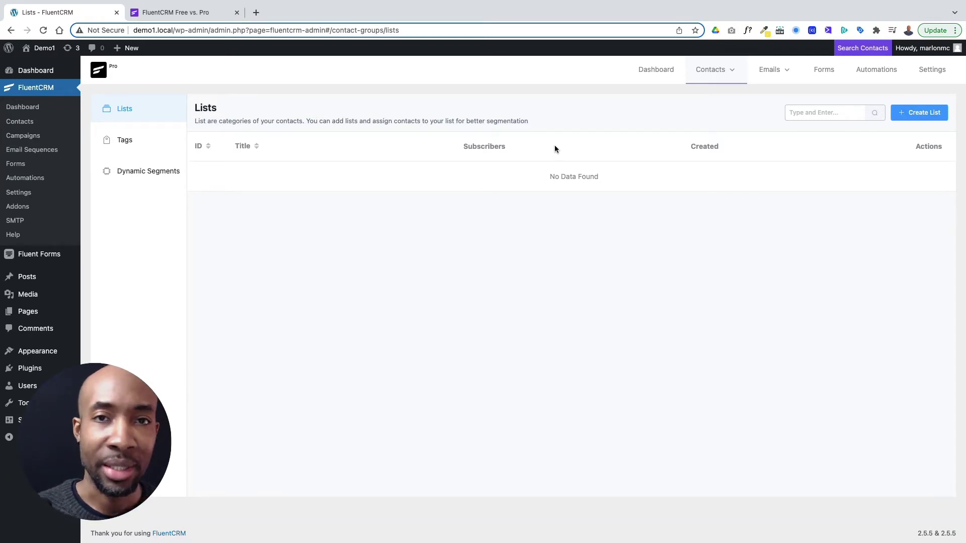
left_click(905, 119)
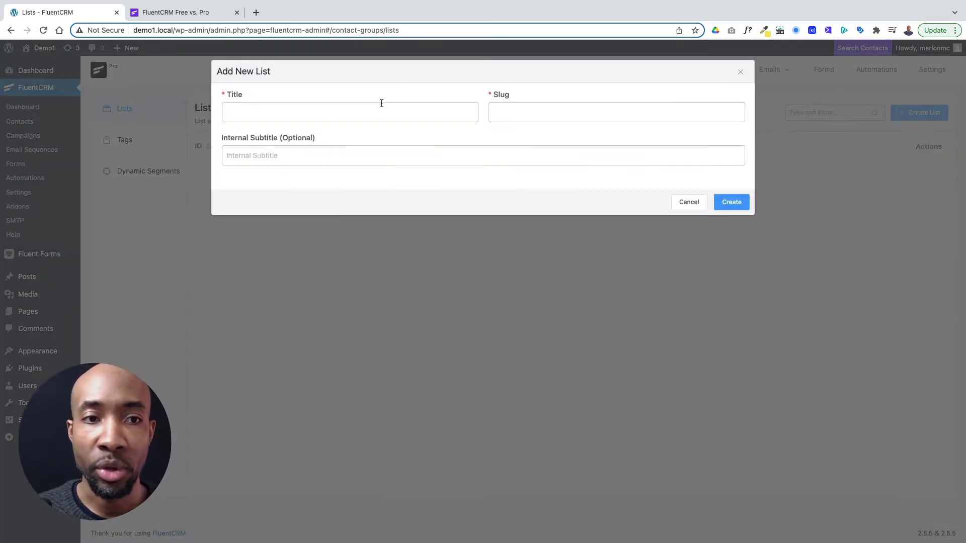
left_click(307, 113)
type("Main")
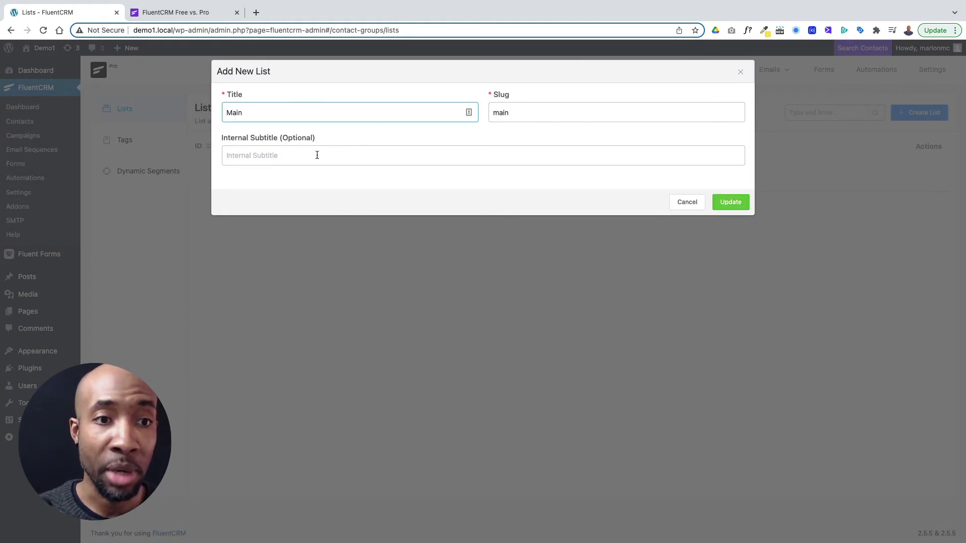
left_click(729, 202)
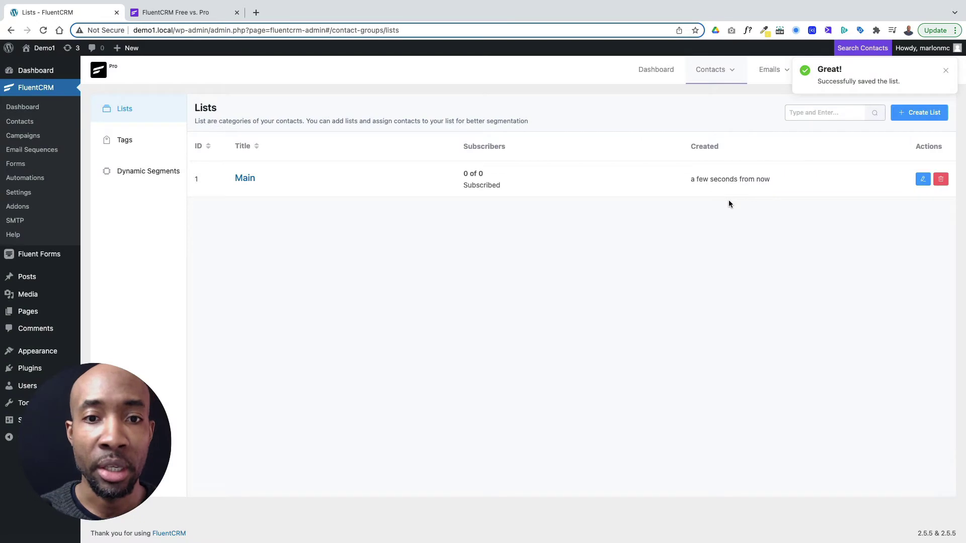
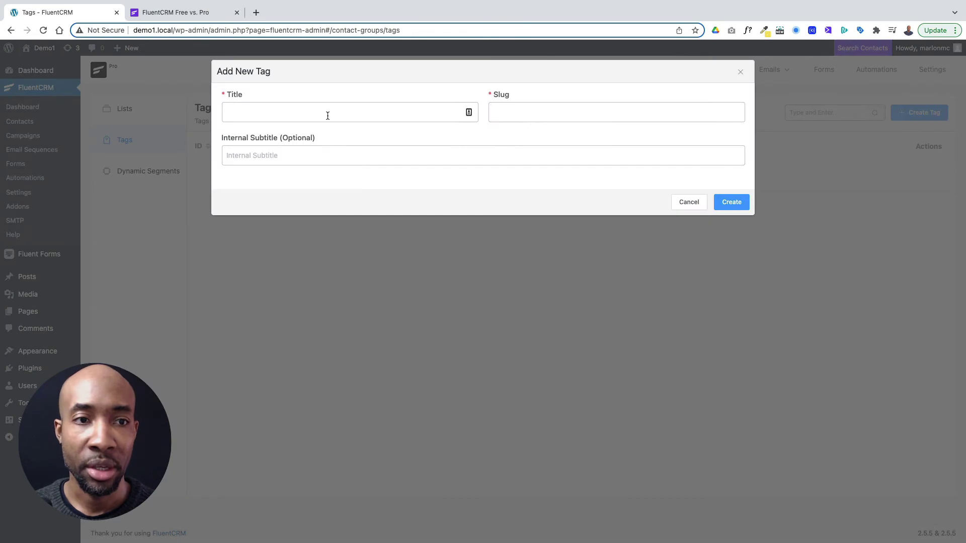
- Create a new contact tag titled "Broadcast"
left_click(325, 111)
type("Br")
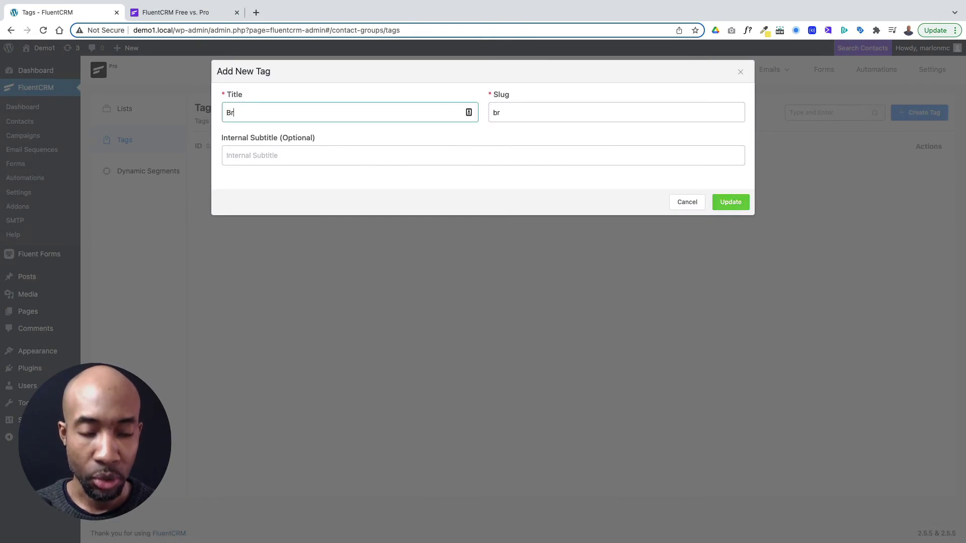
type("oadcast")
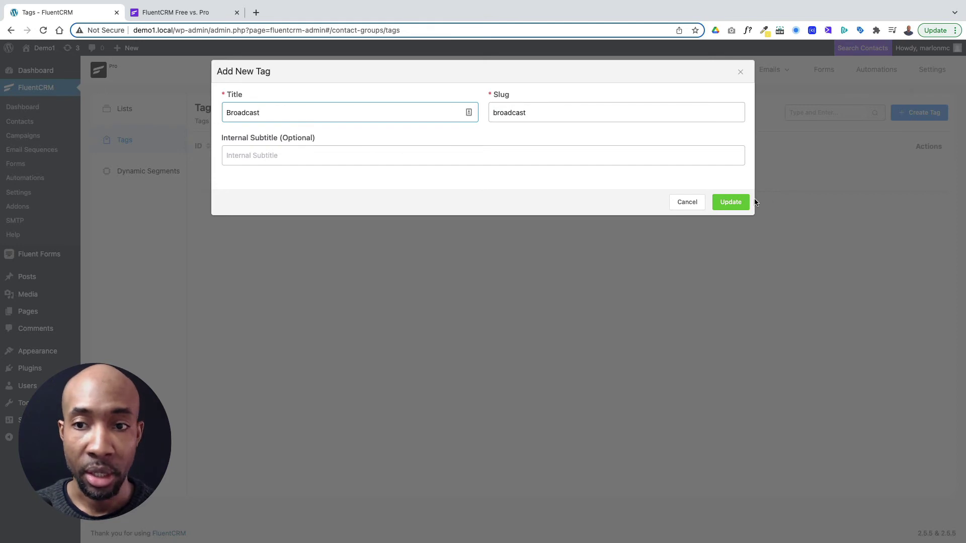
left_click(731, 203)
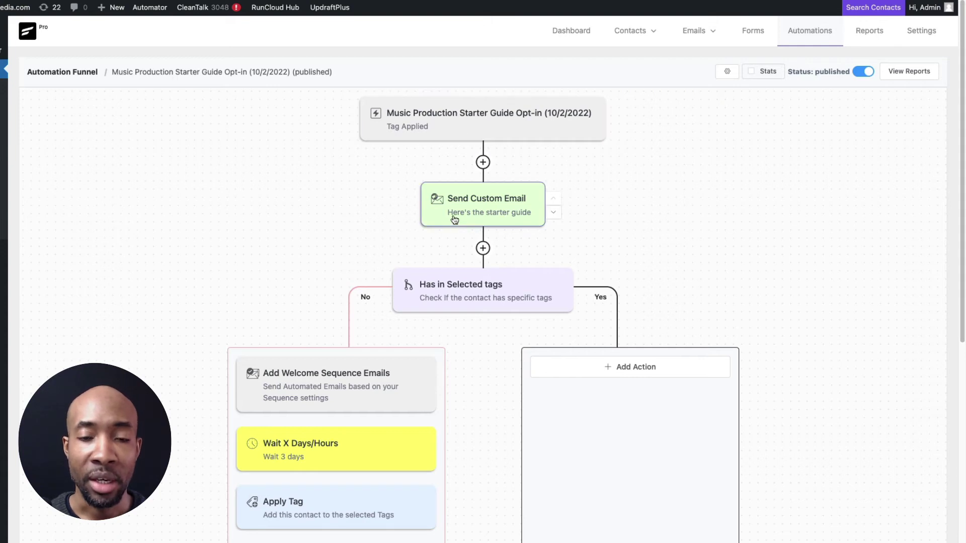
- Examine the Send Custom Email action's subject and body in the Music Production Starter Guide Opt-in funnel, then close it
left_click(482, 162)
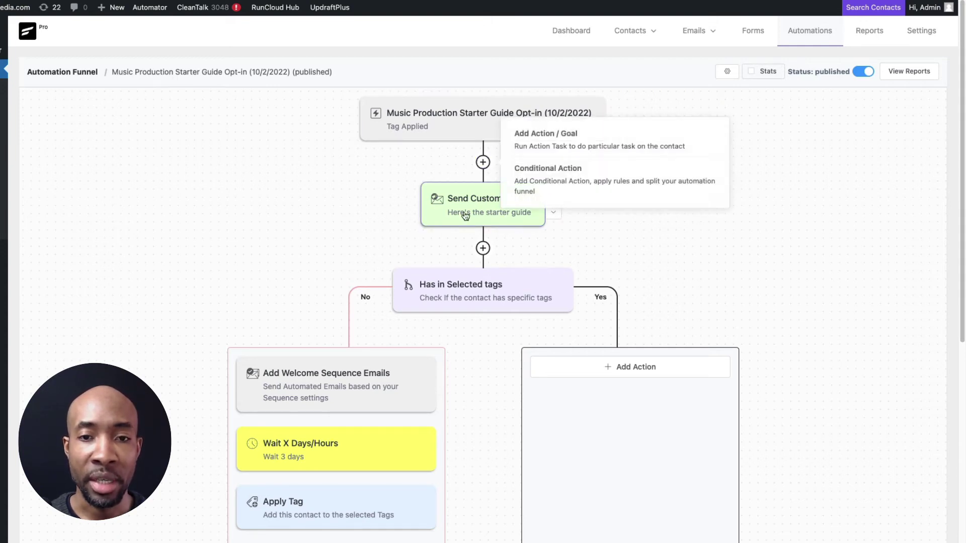
left_click(477, 212)
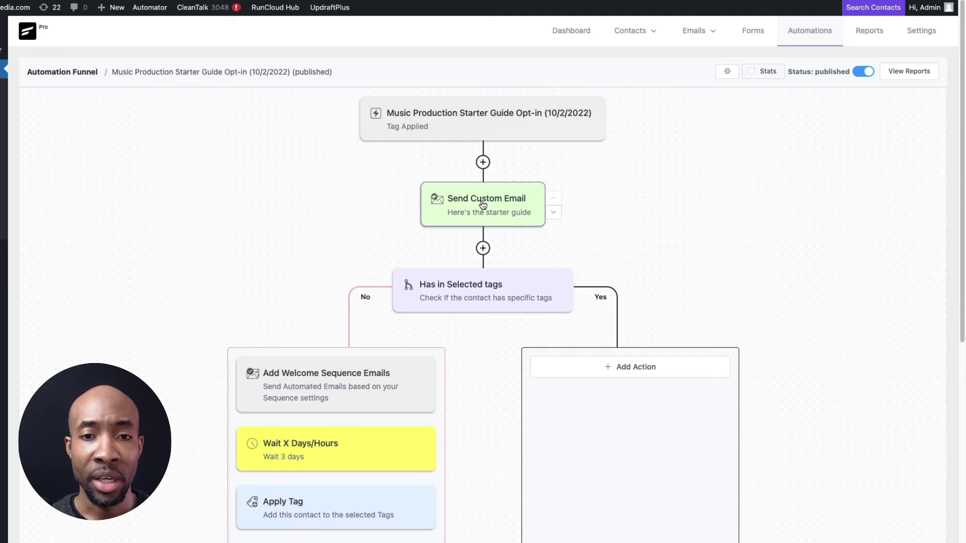
left_click(483, 200)
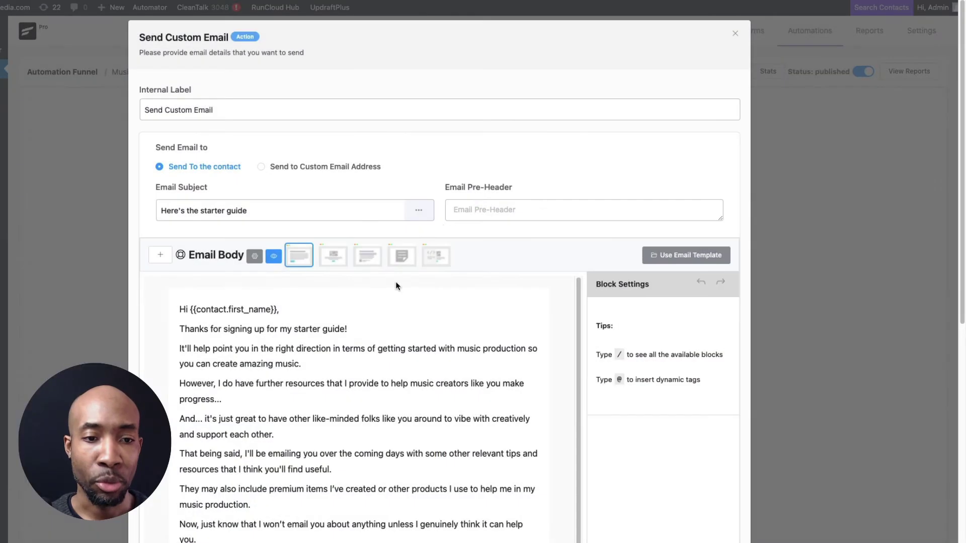
scroll(282, 410, "down", 2)
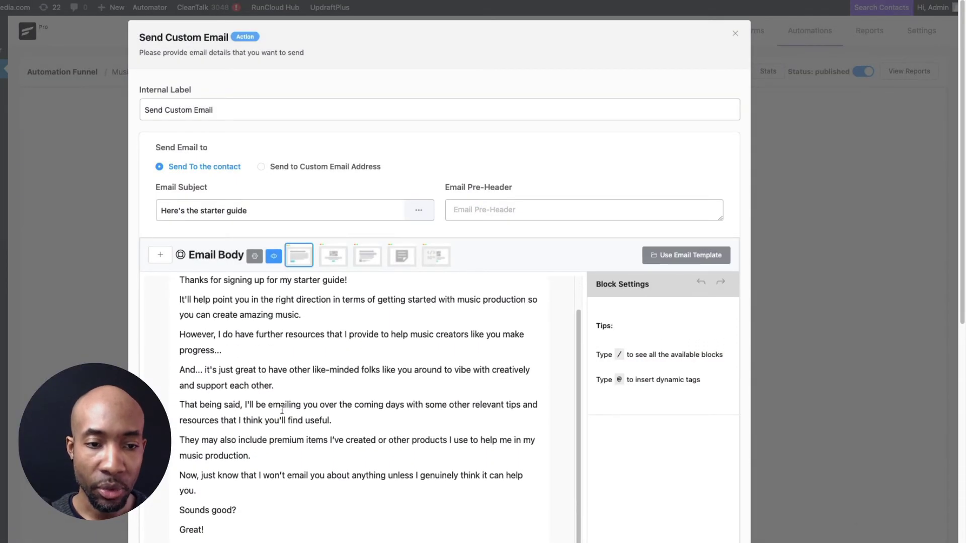
scroll(282, 409, "down", 6)
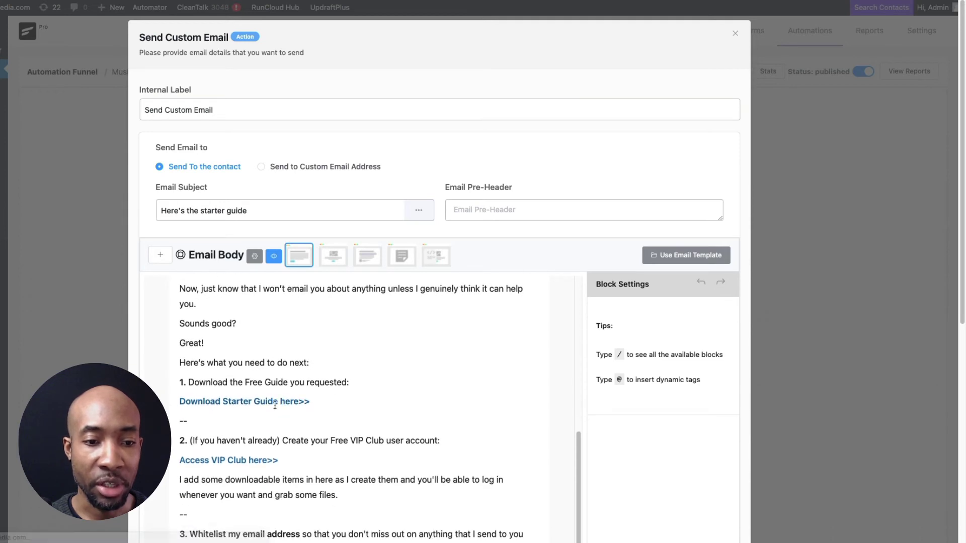
scroll(312, 443, "down", 1)
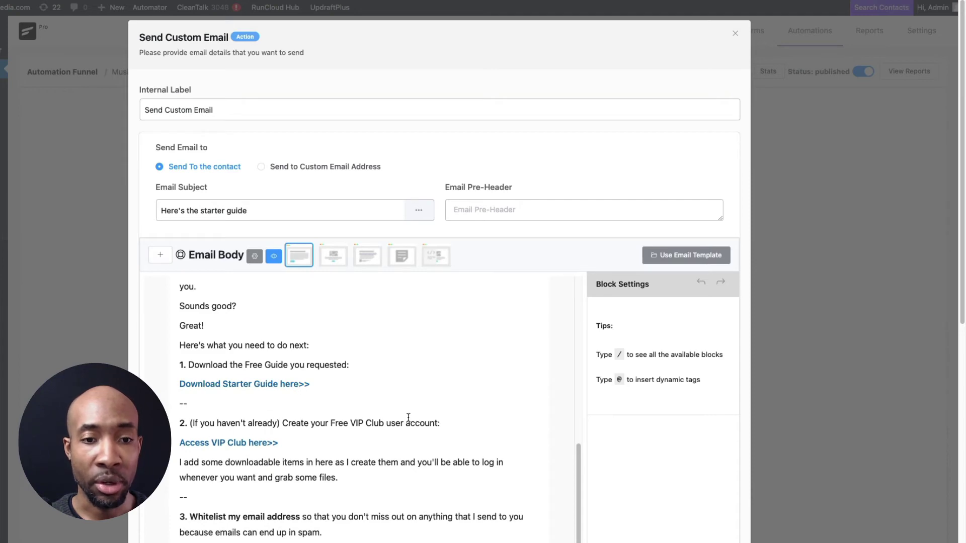
left_click(735, 34)
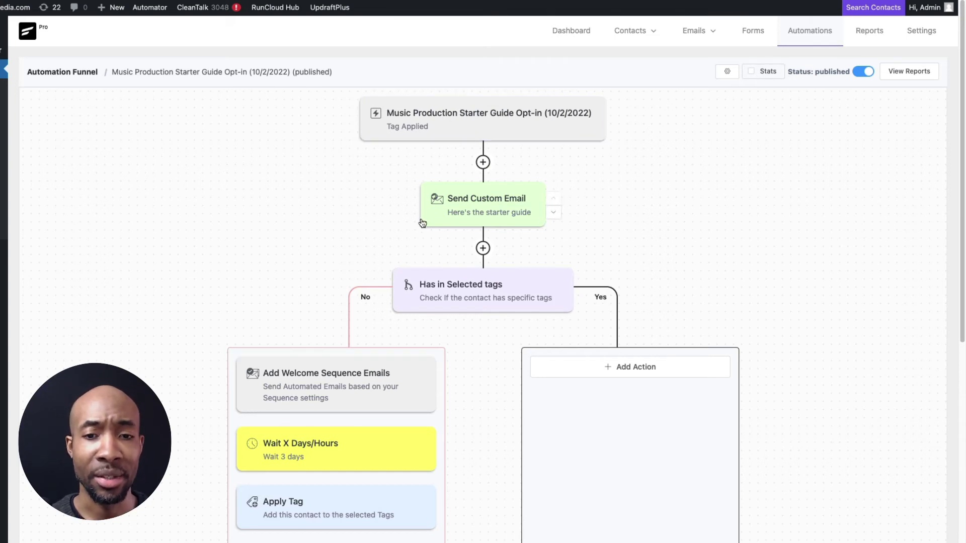
- Examine the funnel's selected-tags condition and the actions in its No and Yes branches
scroll(617, 413, "down", 6)
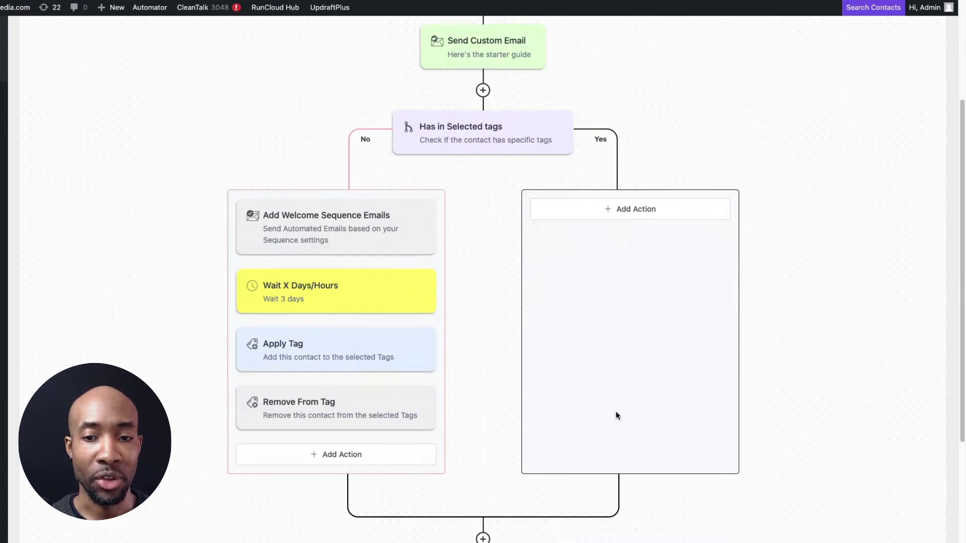
scroll(616, 414, "up", 6)
left_click(483, 248)
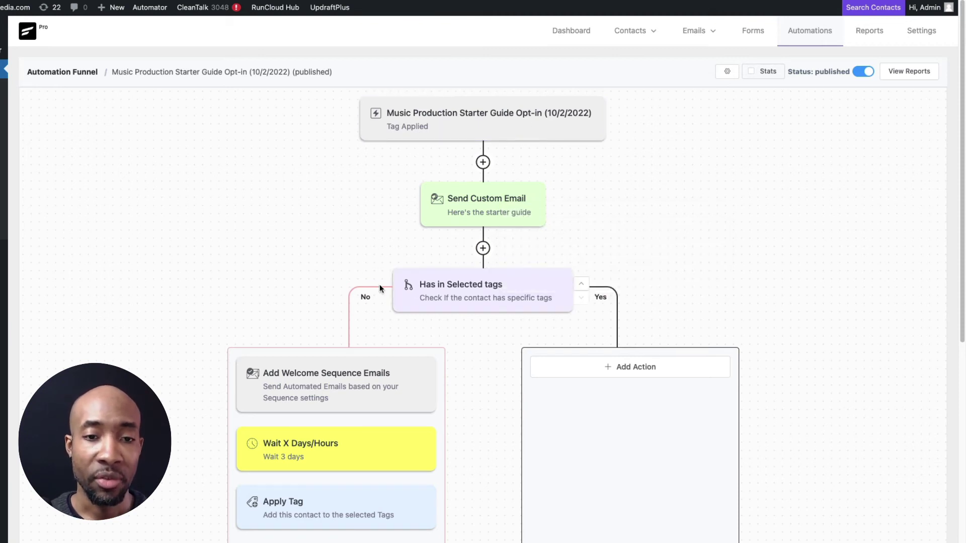
scroll(354, 312, "down", 3)
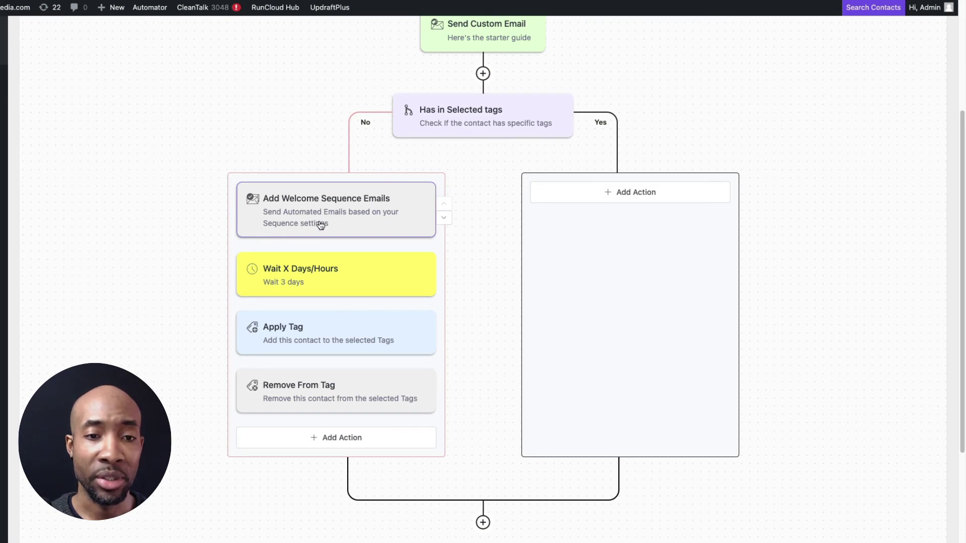
scroll(416, 196, "up", 1)
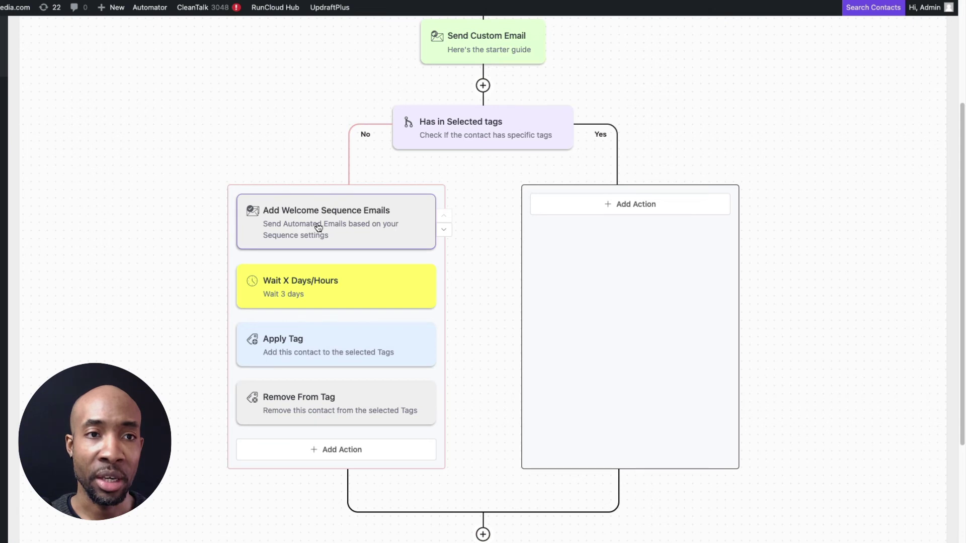
scroll(67, 179, "up", 3)
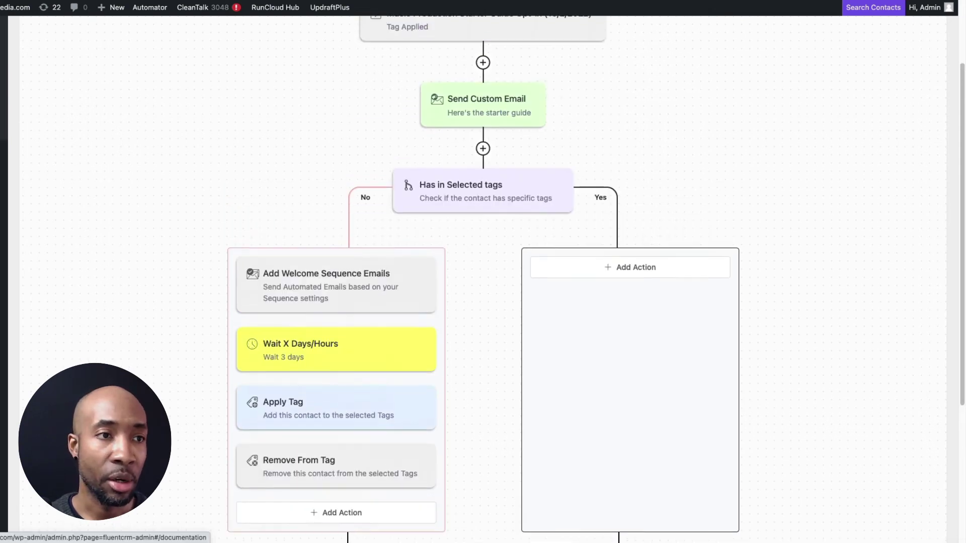
- Open the email sequences list in a separate browser tab and view the emails of Starter Guide Onboarding (10/2/2022)
scroll(482, 272, "up", 1)
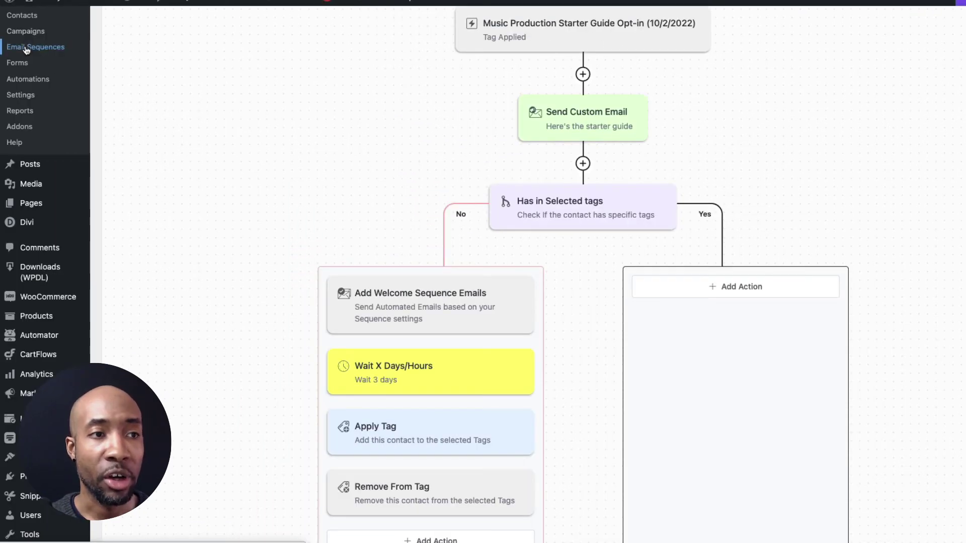
right_click(26, 49)
left_click(45, 50)
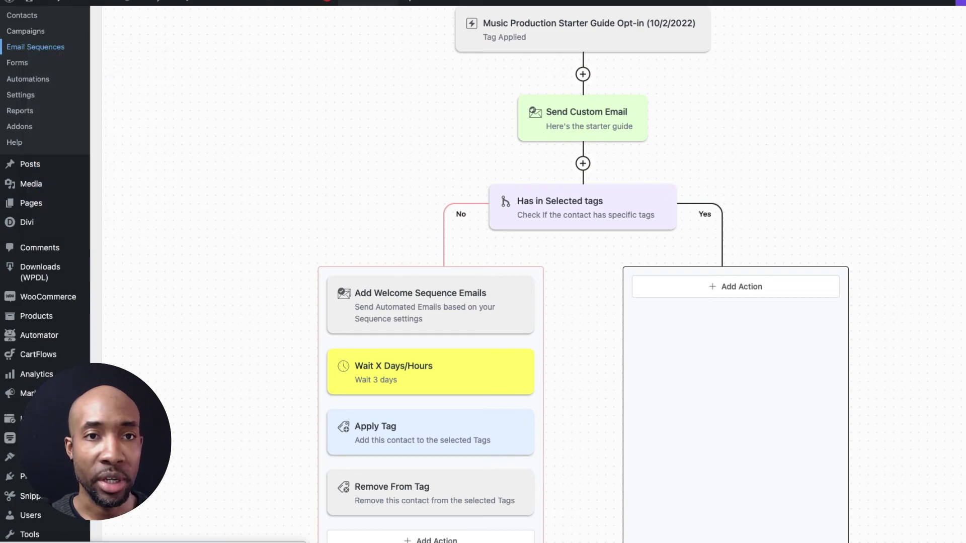
key("ctrl+Tab")
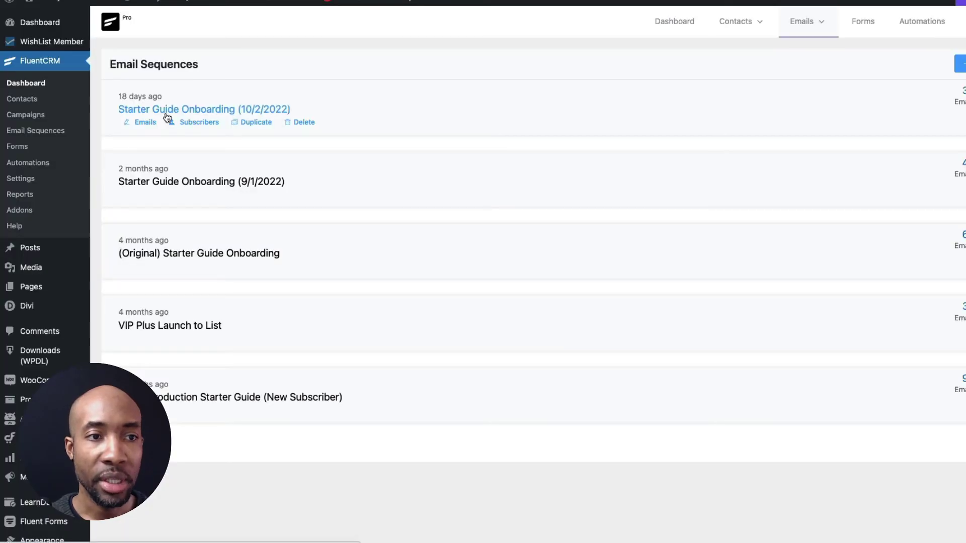
left_click(169, 111)
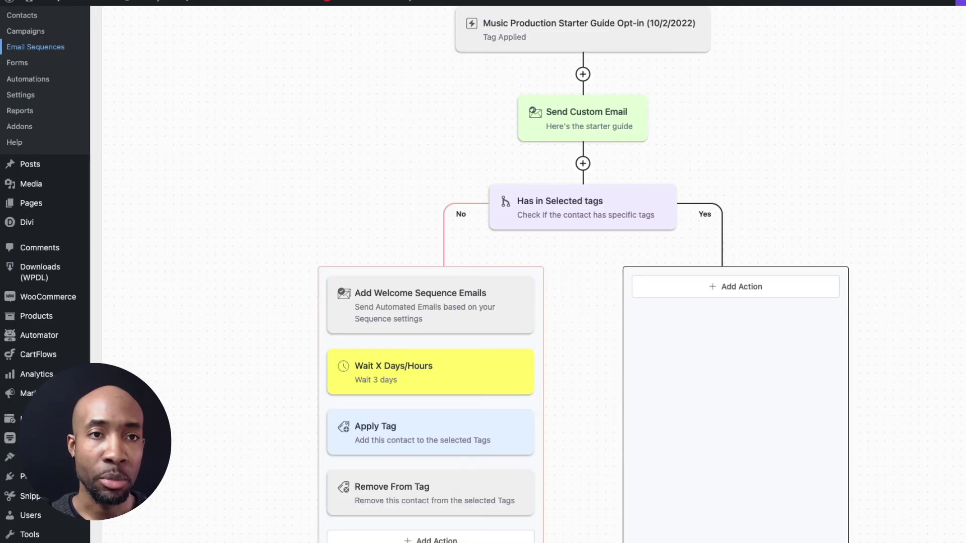
left_click(582, 163)
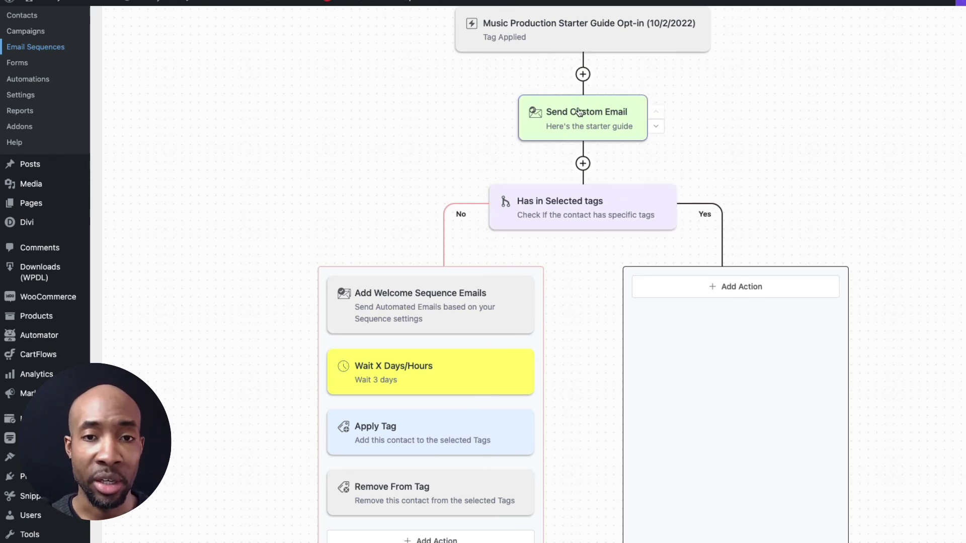
left_click(583, 163)
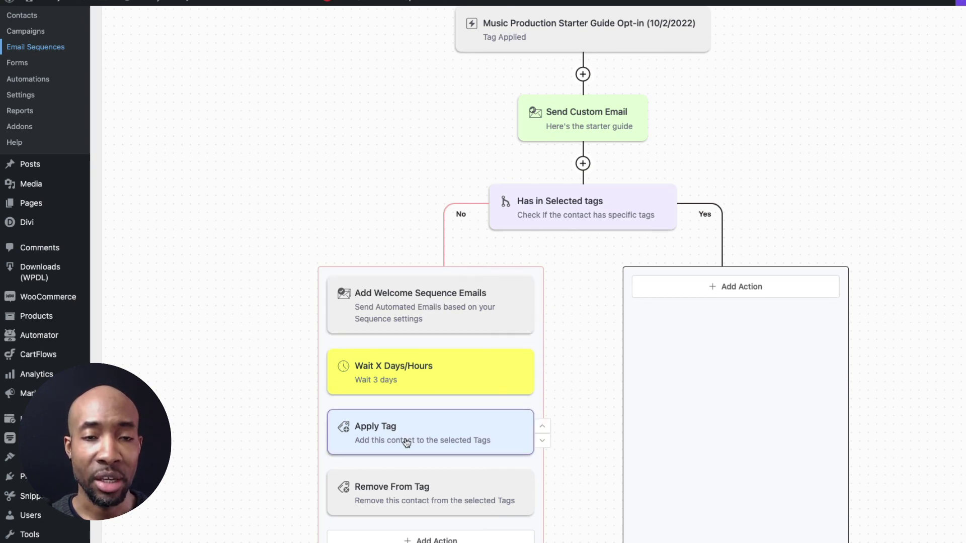
- Examine the tags selected in the No branch's Apply Tag and Remove From Tag actions, closing each action's settings without saving
scroll(427, 401, "down", 2)
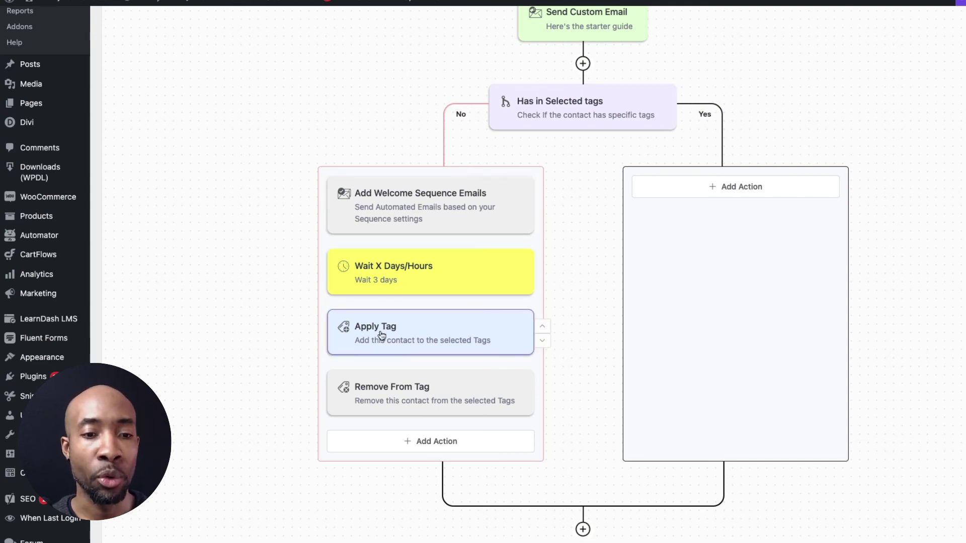
scroll(393, 336, "down", 1)
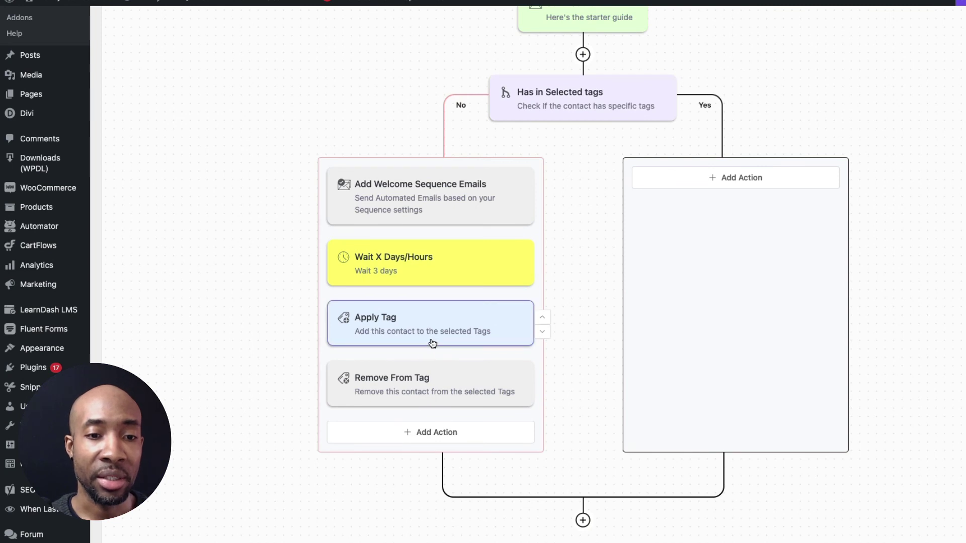
left_click(498, 312)
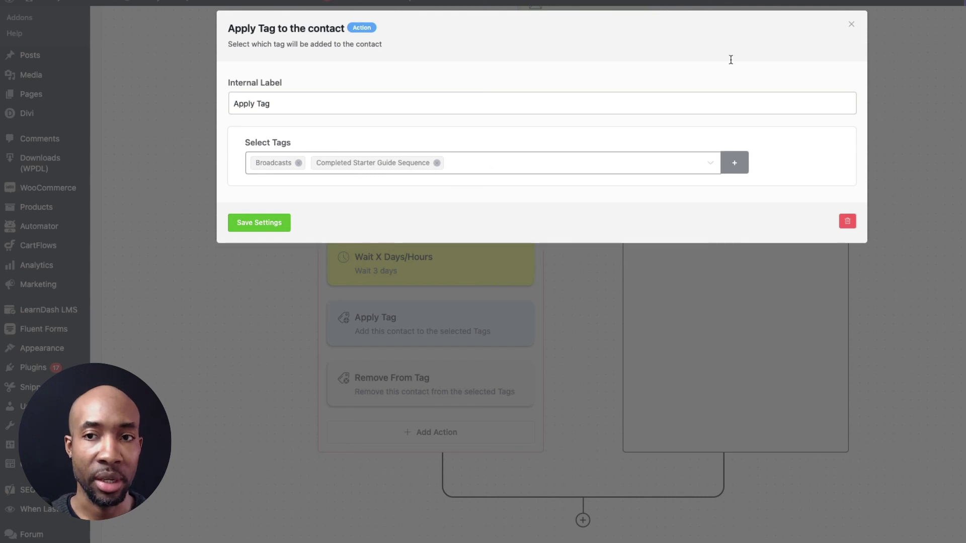
left_click(851, 27)
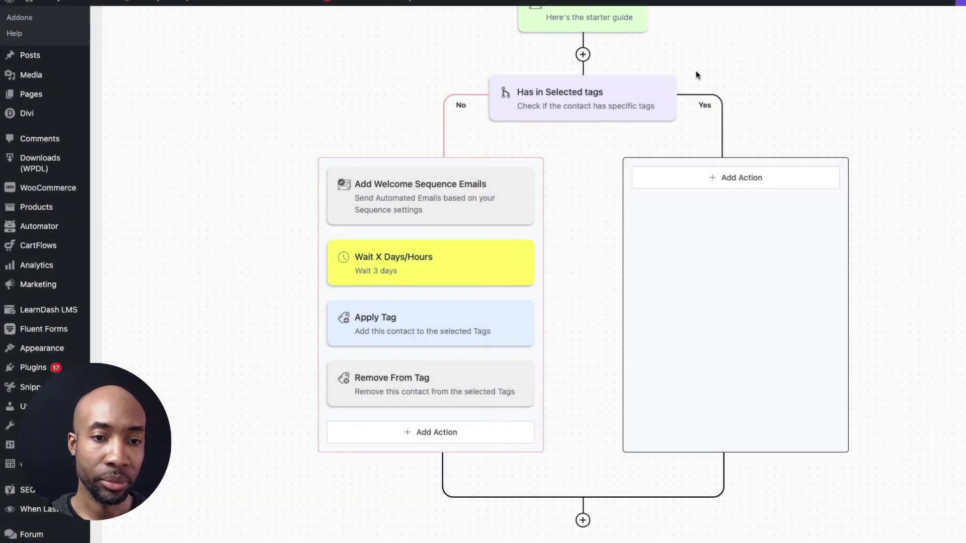
left_click(398, 386)
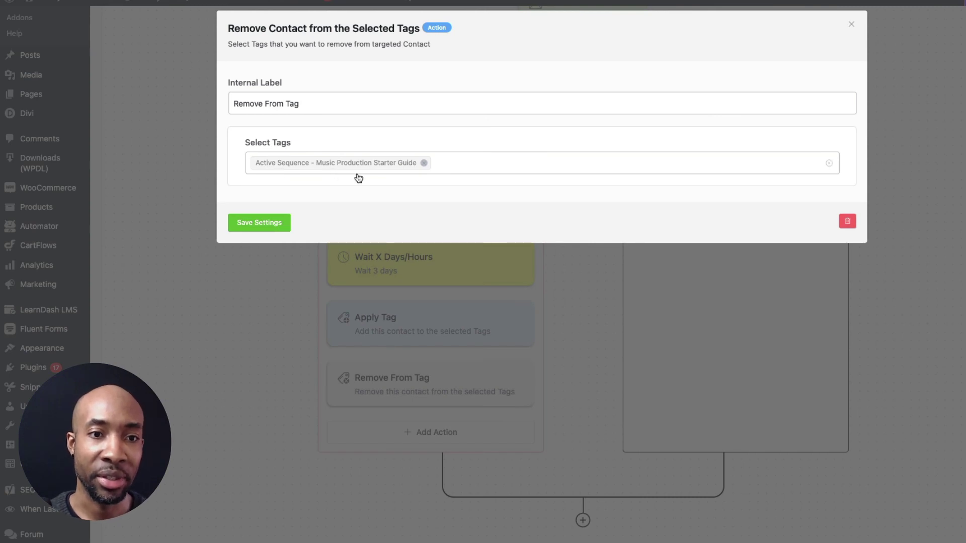
left_click(646, 231)
scroll(646, 231, "down", 3)
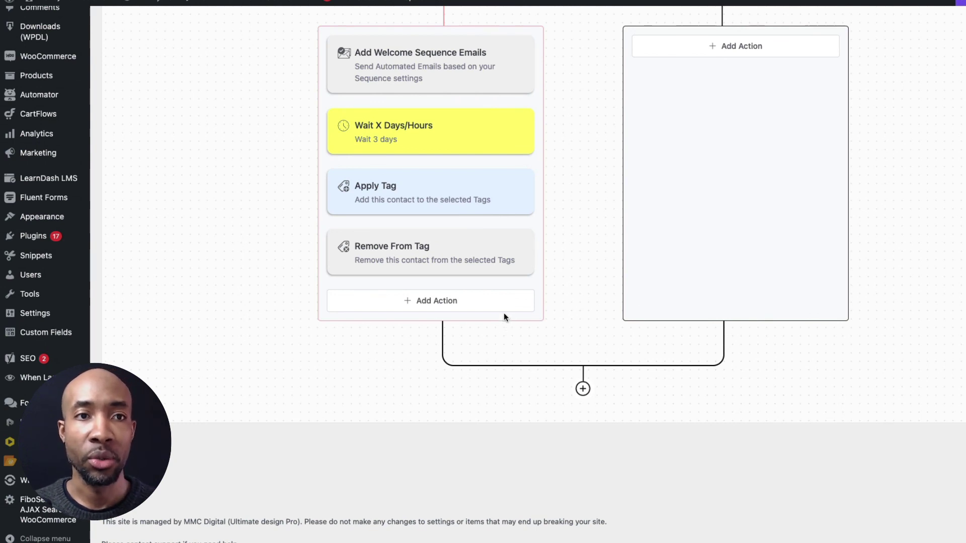
scroll(503, 313, "up", 1)
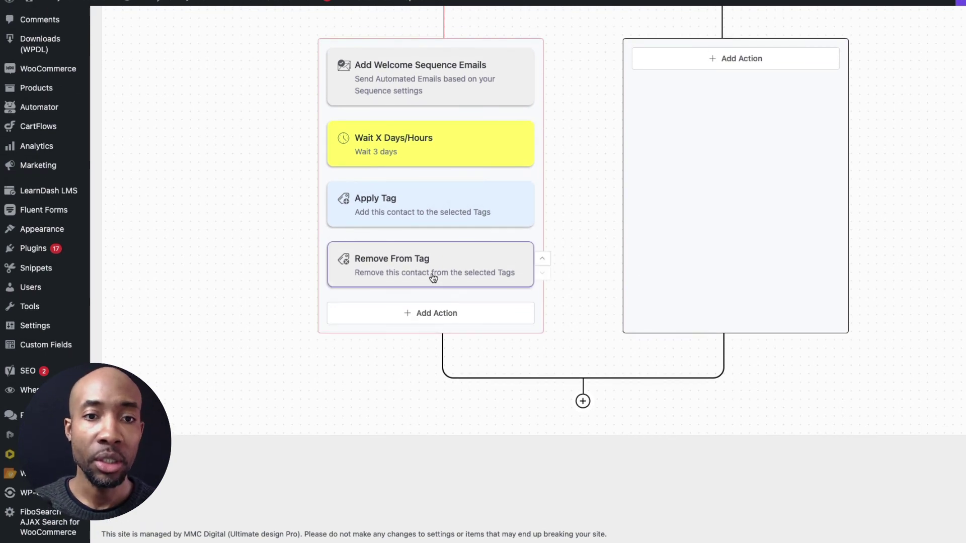
scroll(432, 277, "up", 2)
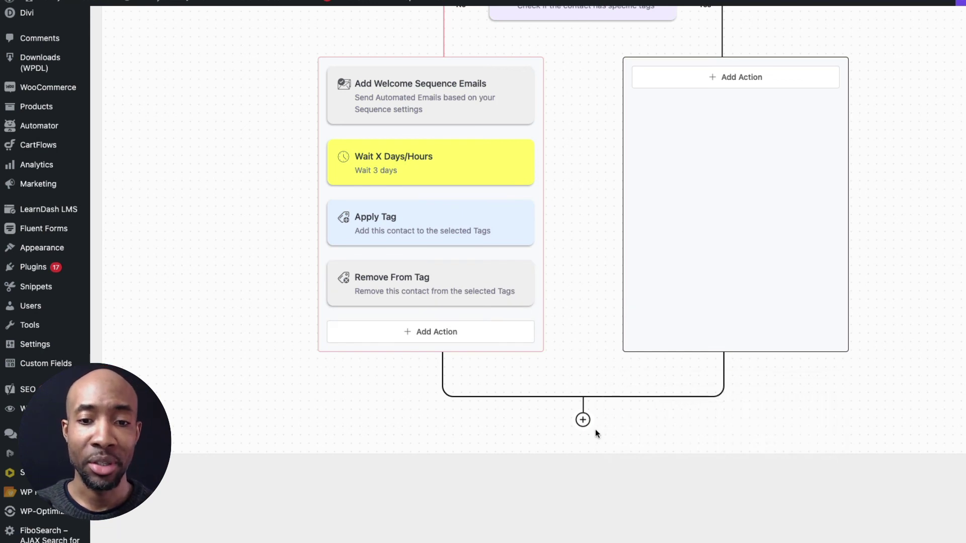
mouse_move(582, 429)
scroll(578, 392, "down", 1)
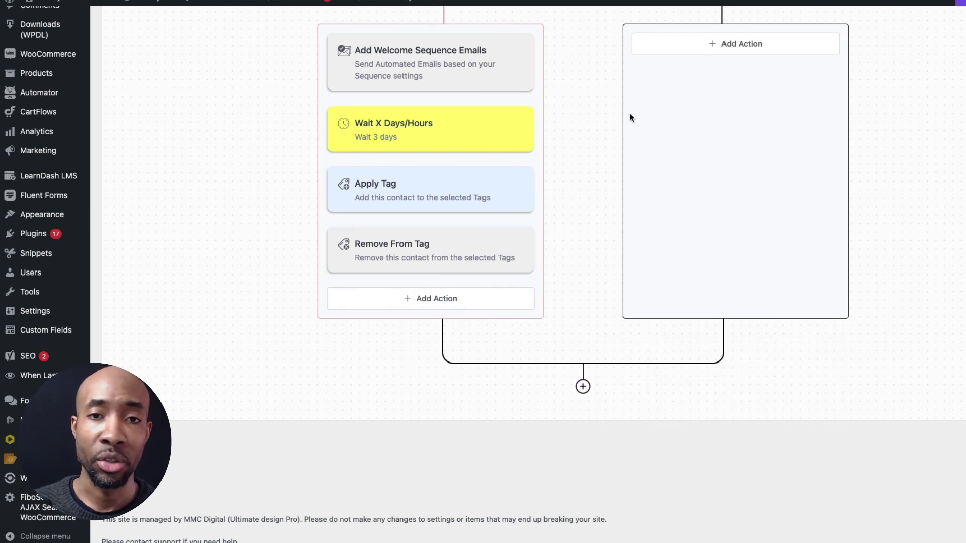
scroll(613, 144, "up", 1)
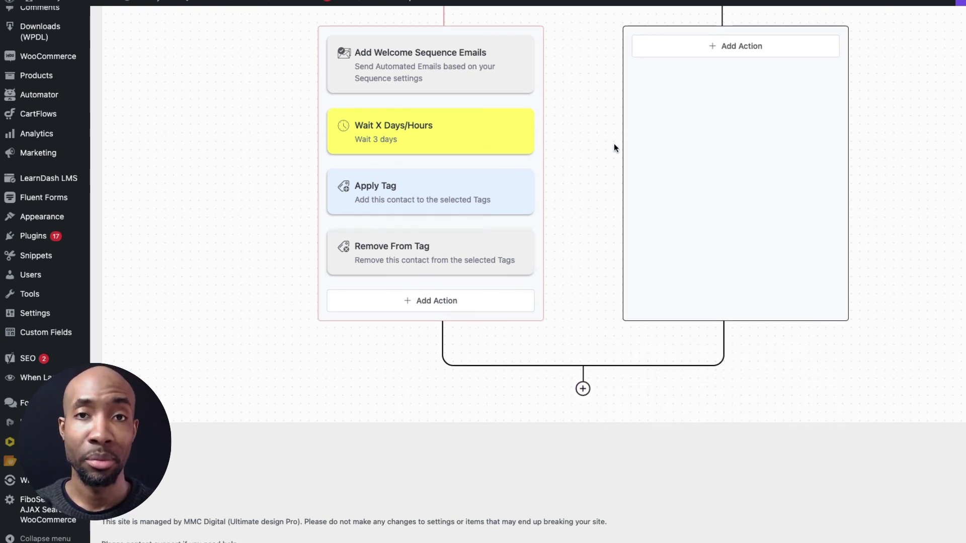